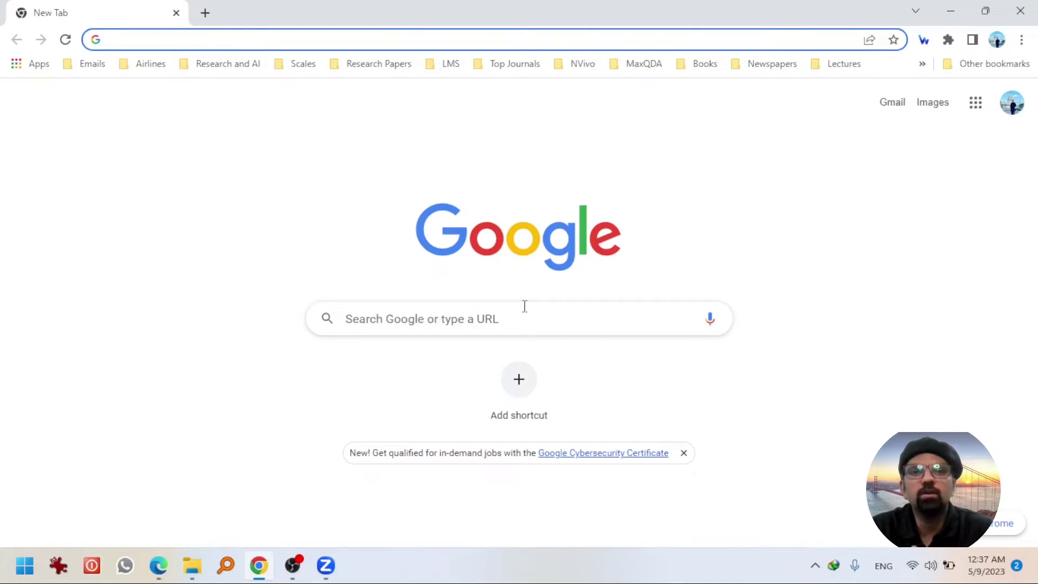
Visit the wiseone.io site, then search Google for the Chrome Web Store and open it.
type("wiseone.io")
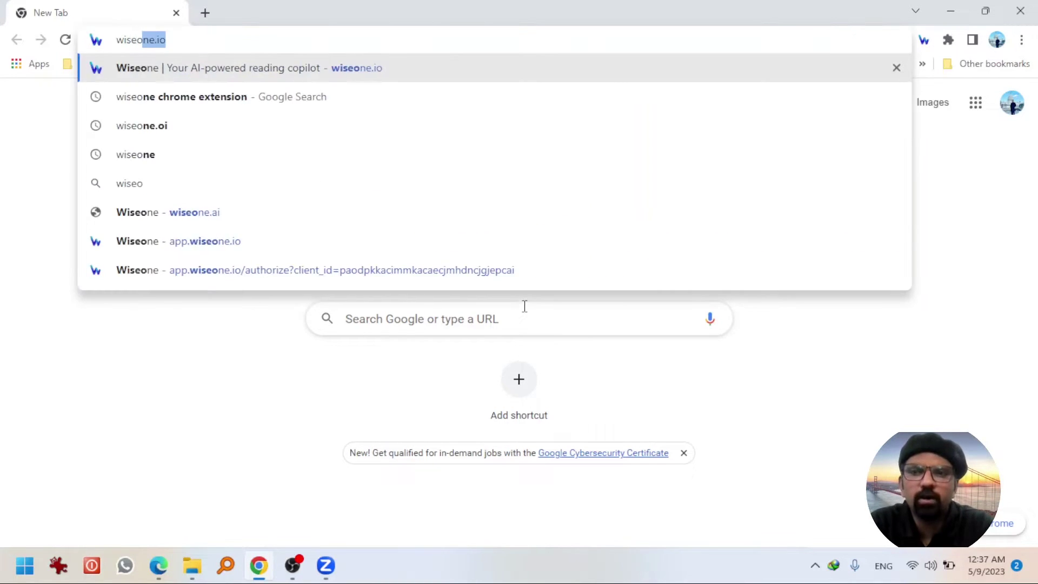
key("Return")
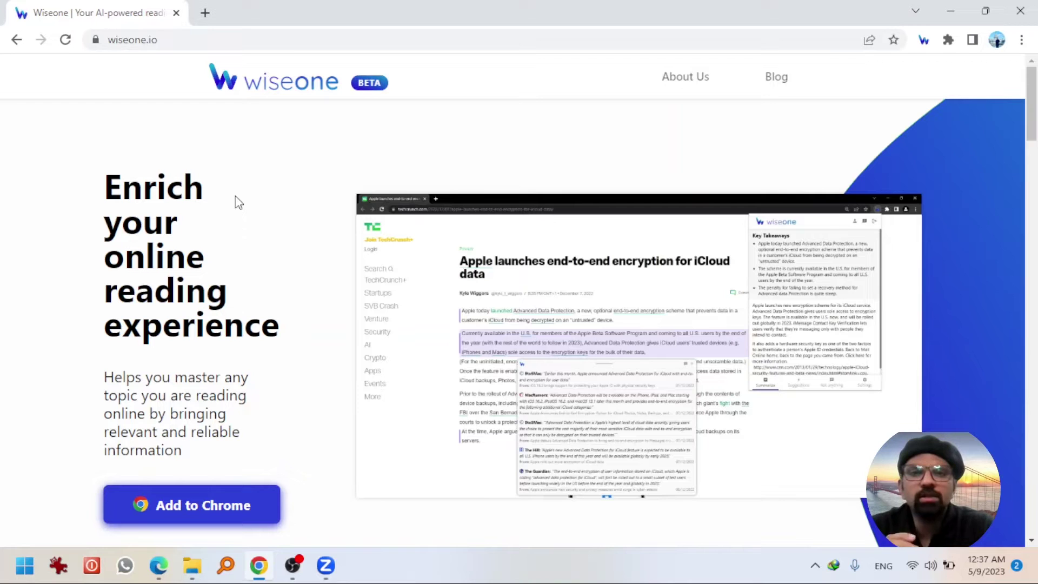
left_click(269, 40)
type("ch")
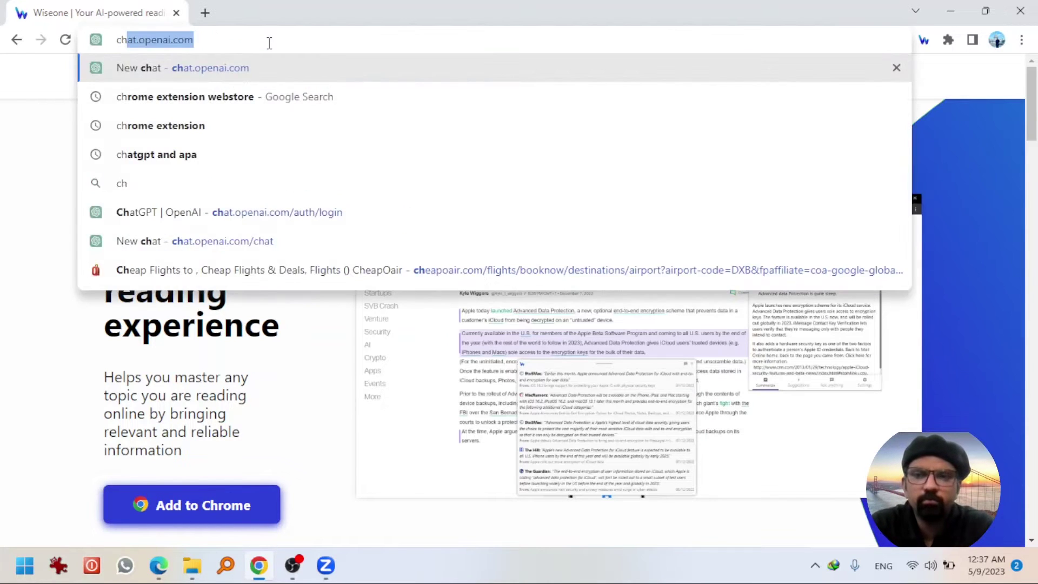
type("rome")
key("Return")
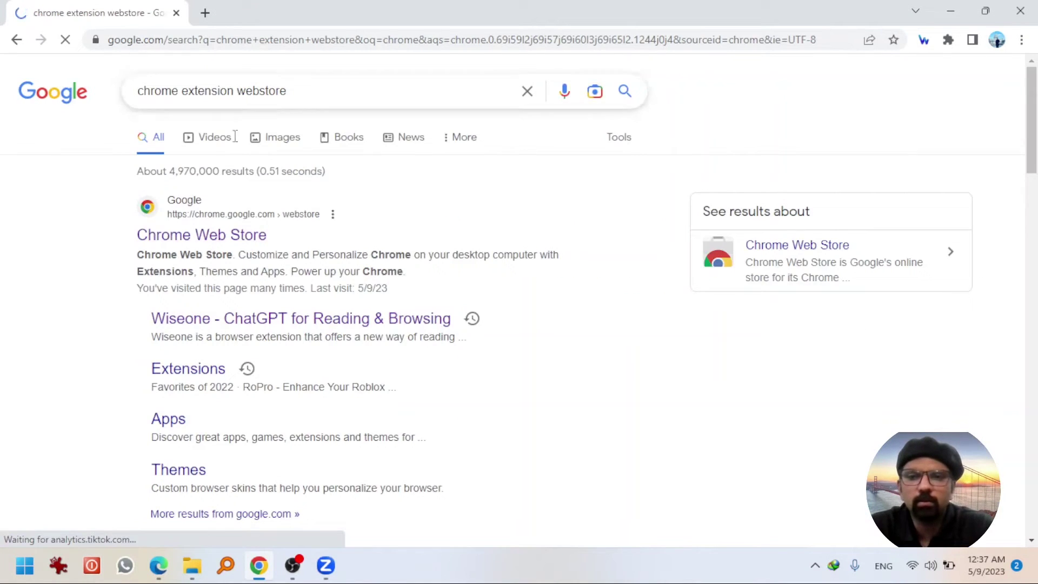
left_click(206, 247)
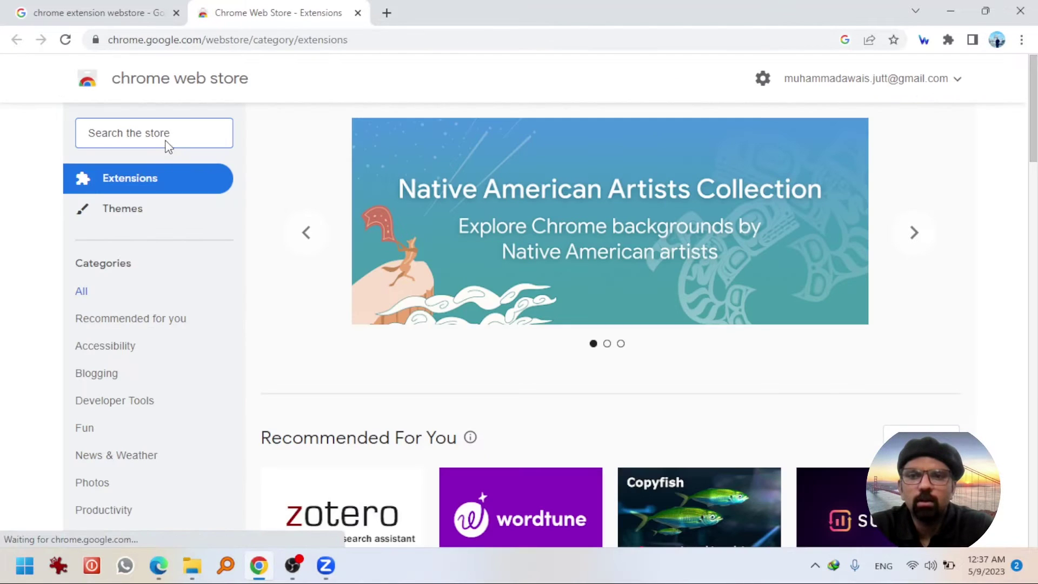
Search the store for 'wiseone' and open the Wiseone - ChatGPT for Reading & Browsing listing.
left_click(161, 137)
type("wiseone")
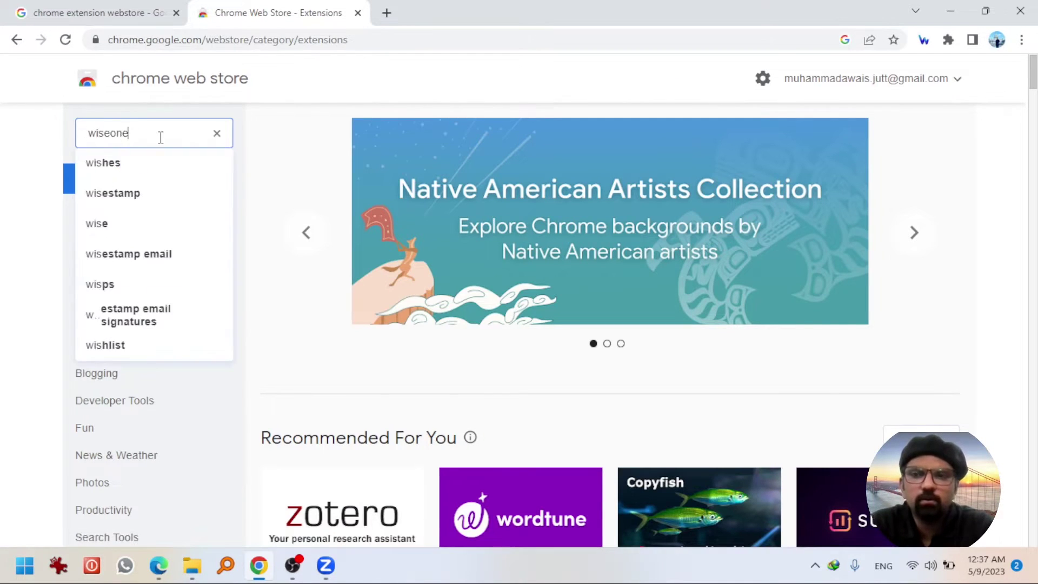
key("Return")
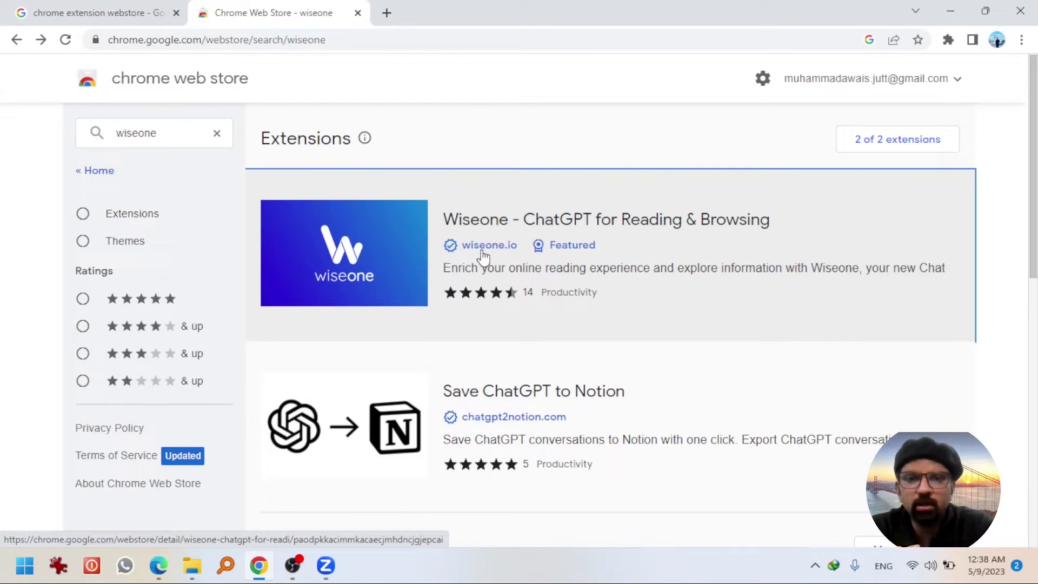
left_click(578, 243)
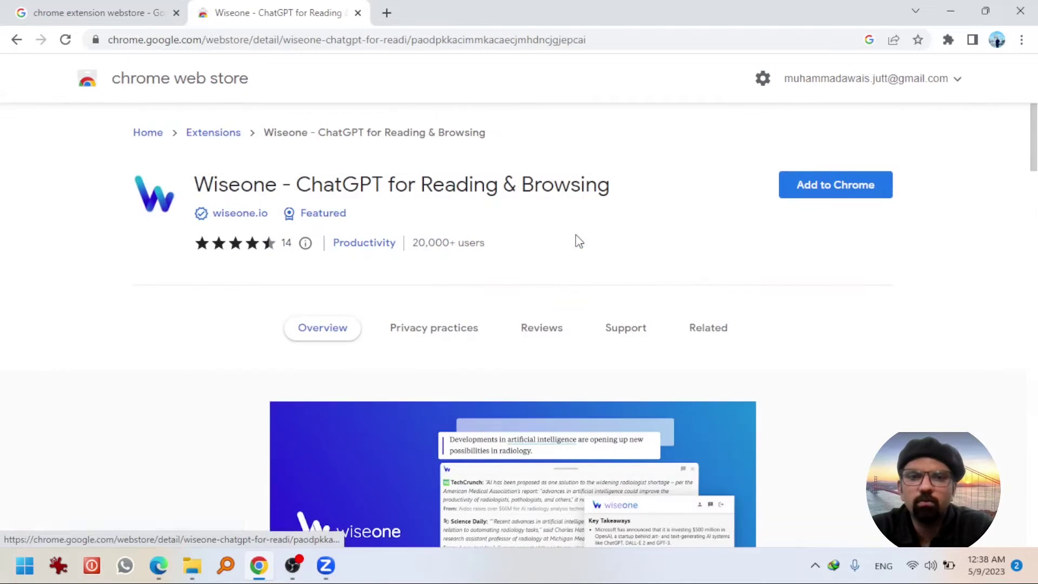
Add the Wiseone extension to Chrome and show the installed extensions list.
left_click(812, 200)
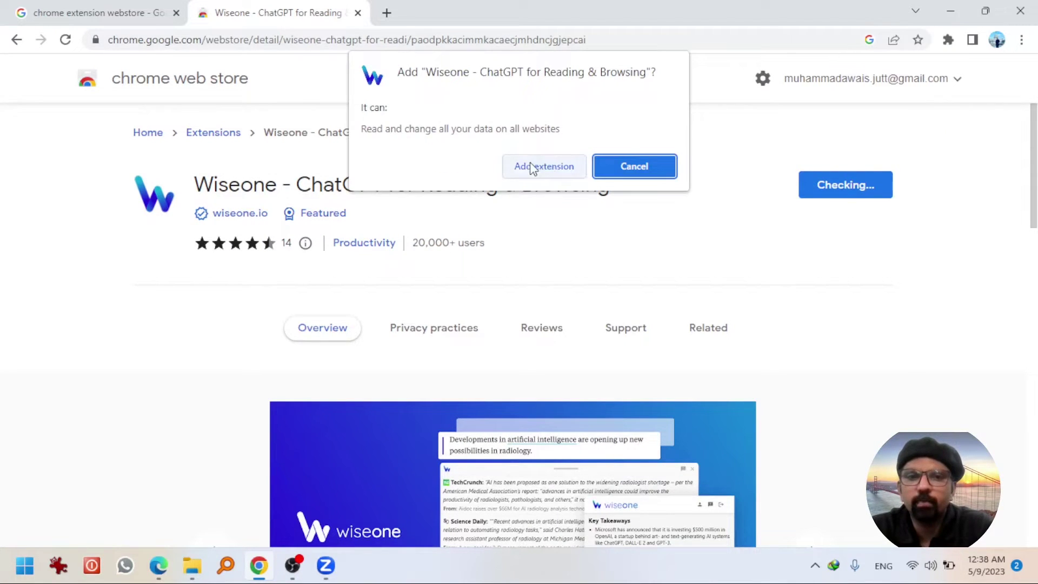
left_click(522, 167)
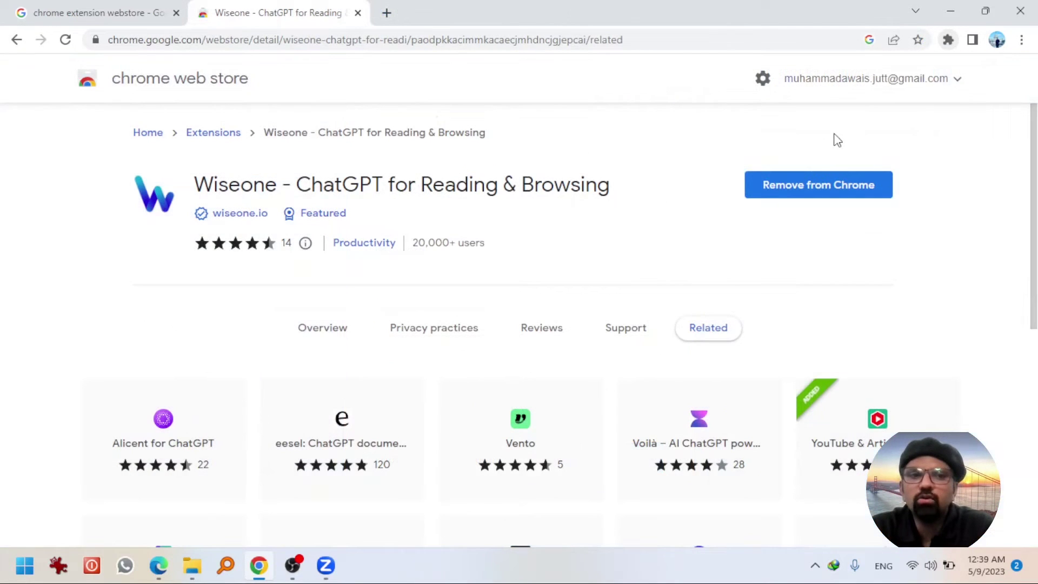
left_click(949, 41)
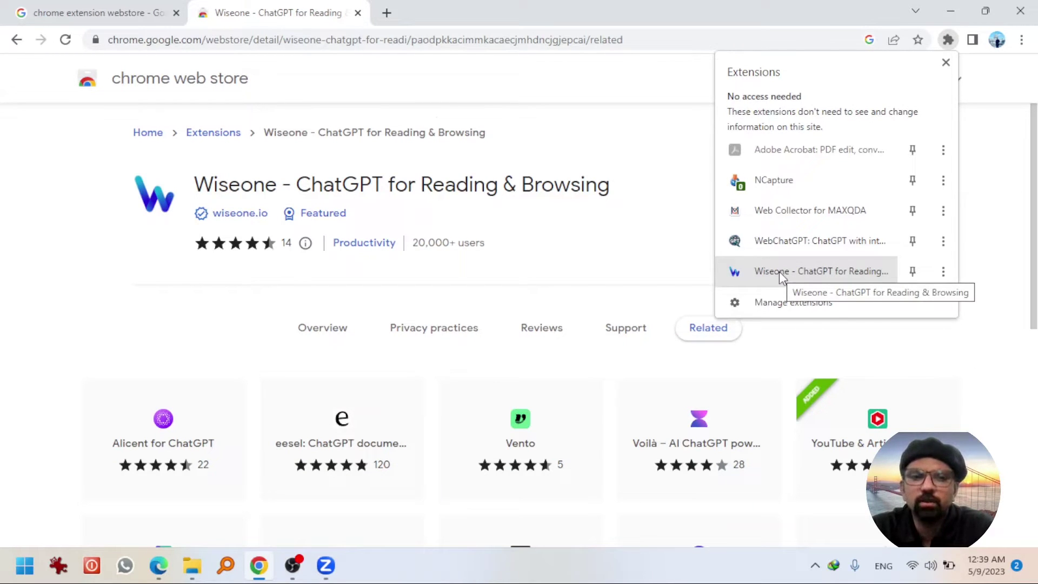
Pin Wiseone to the toolbar and go to its Log in page from the extension panel.
left_click(913, 272)
left_click(845, 19)
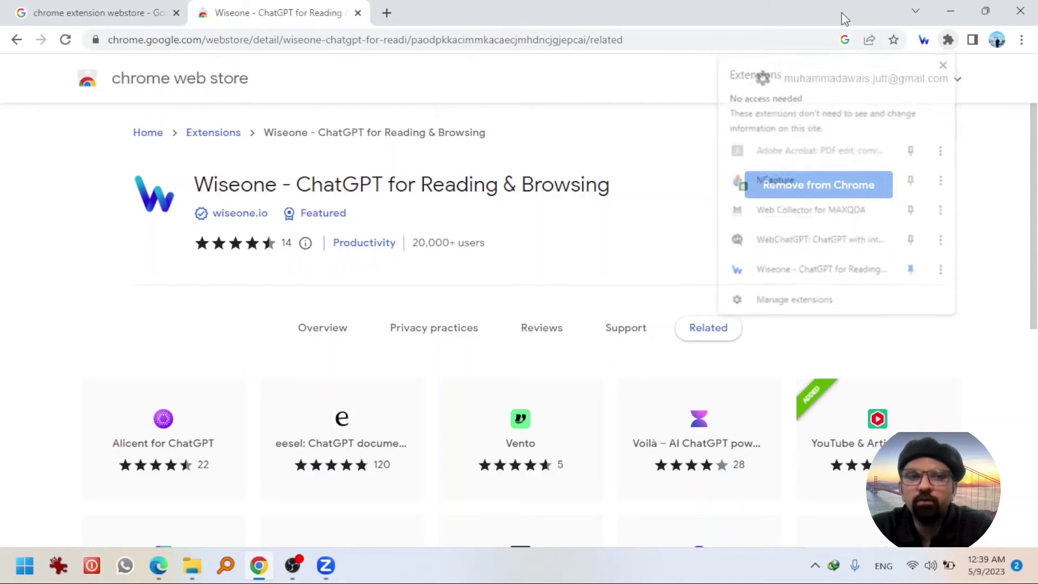
left_click(923, 41)
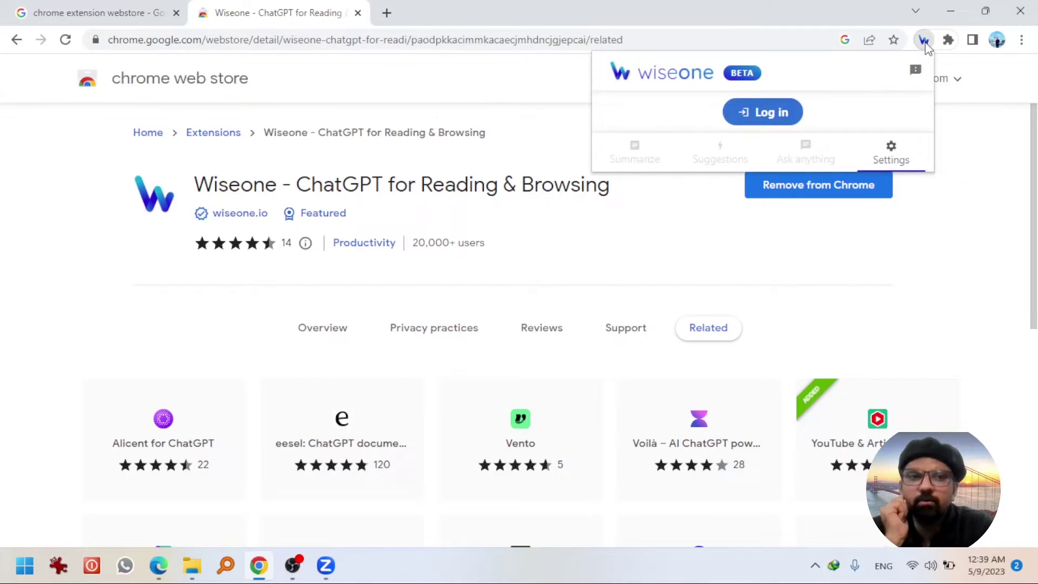
left_click(772, 113)
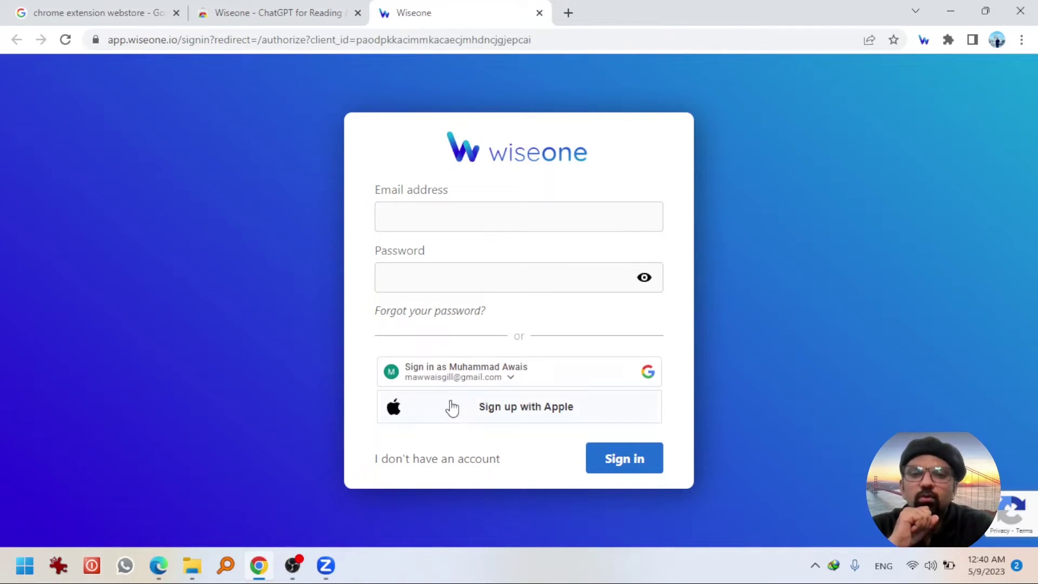
Choose to create an account, accept the Terms and Conditions, and sign up with Google.
left_click(396, 472)
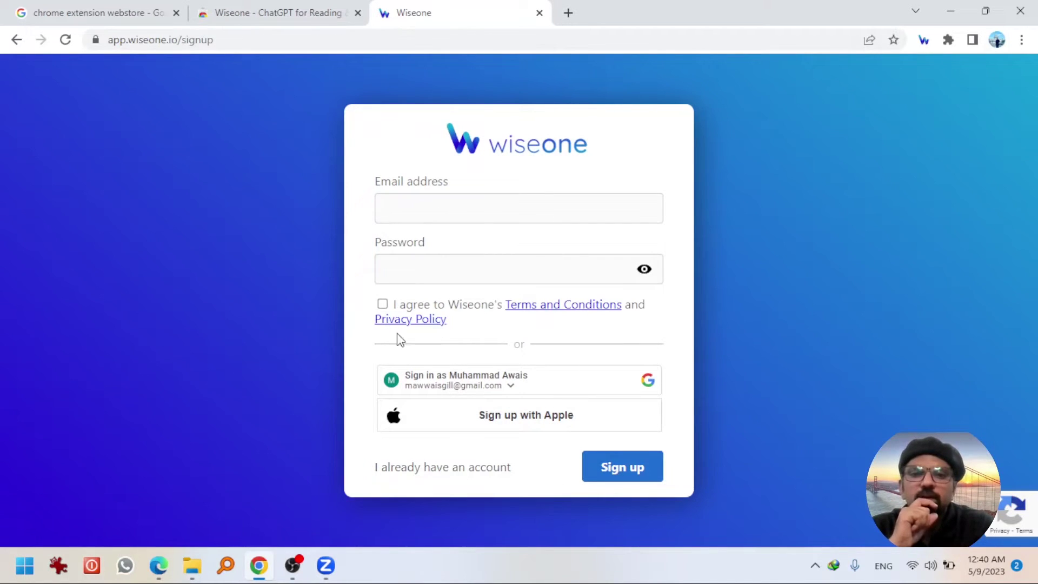
left_click(383, 305)
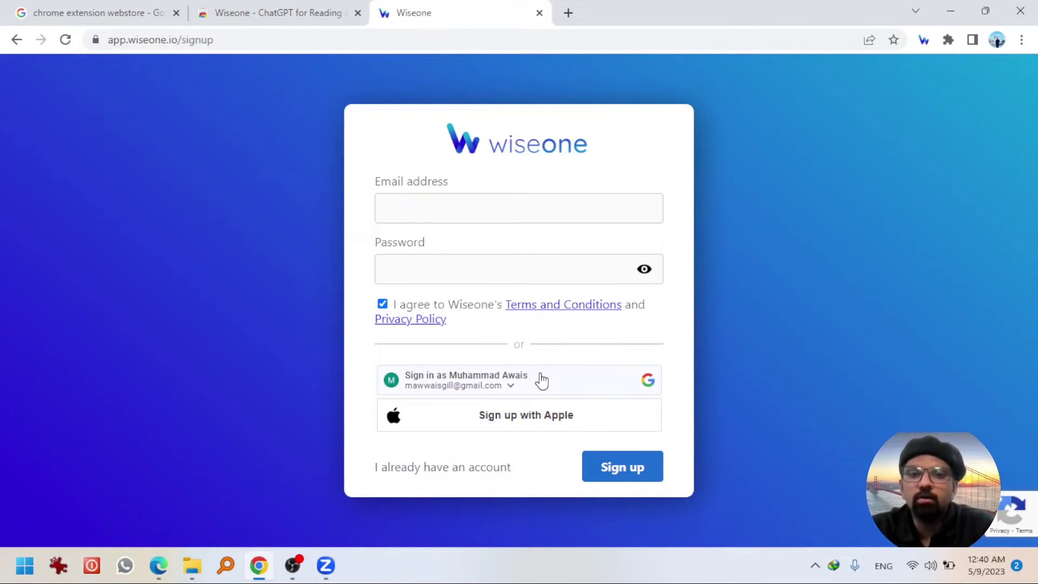
left_click(491, 375)
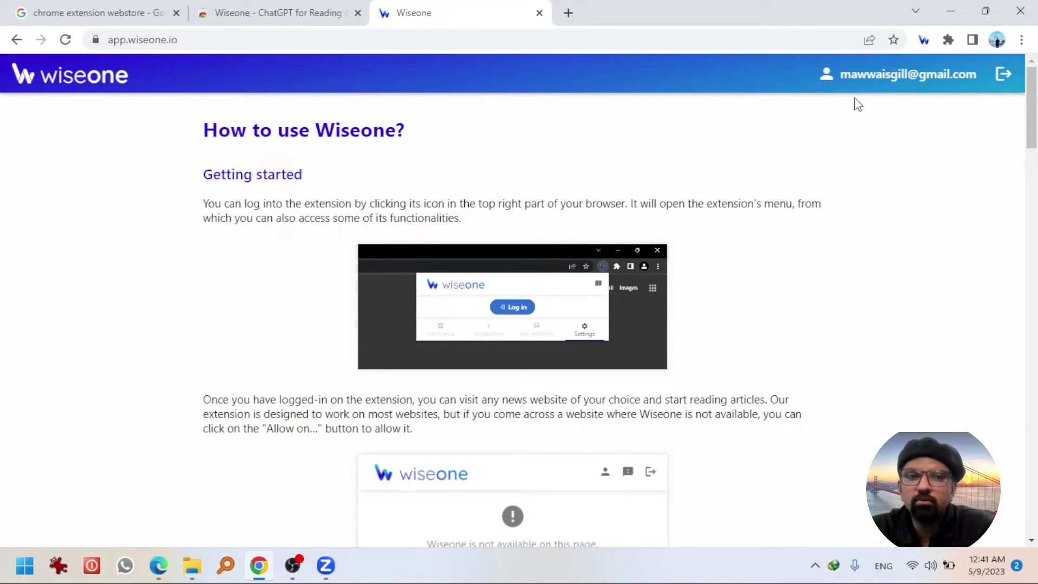
Allow the Wiseone extension to run on app.wiseone.io from its toolbar panel.
left_click(923, 40)
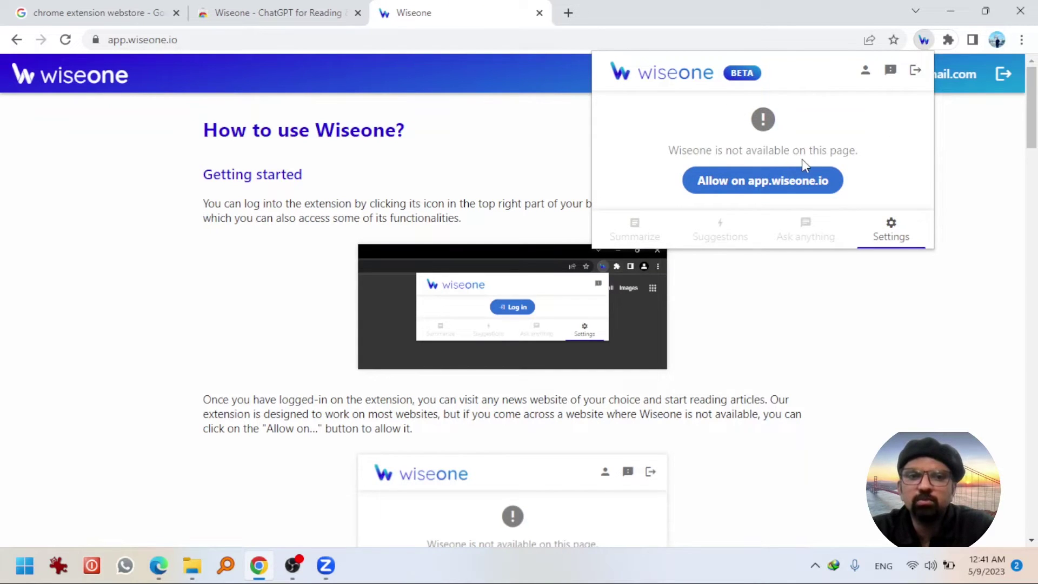
left_click(730, 185)
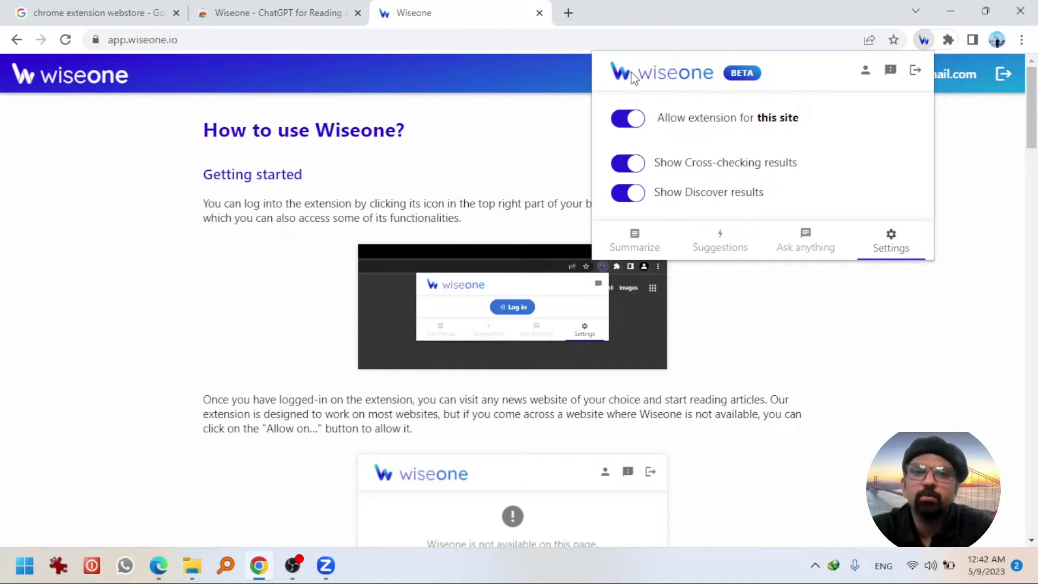
left_click(567, 13)
Search 'dawn news', open DAWN.COM and scroll to the Alberta wildfires article.
type("daw")
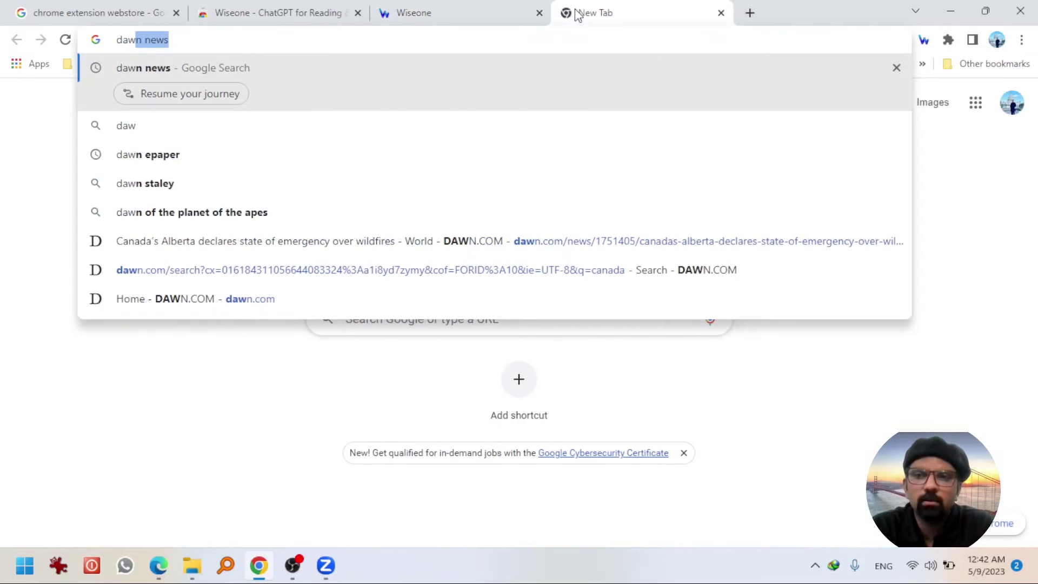
key("BackSpace")
key("BackSpace")
key("BackSpace")
key("BackSpace")
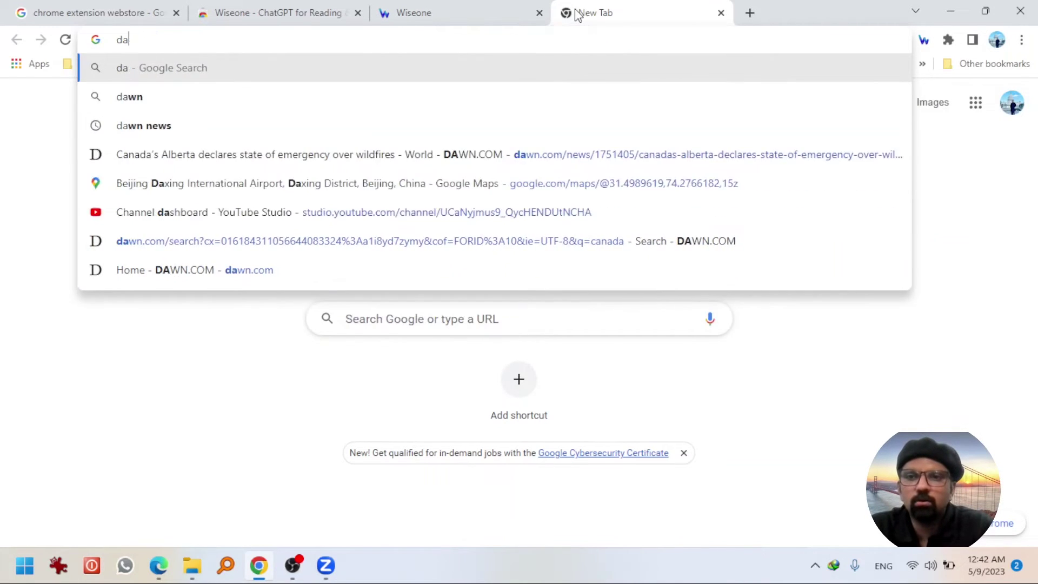
type("daw")
key("Return")
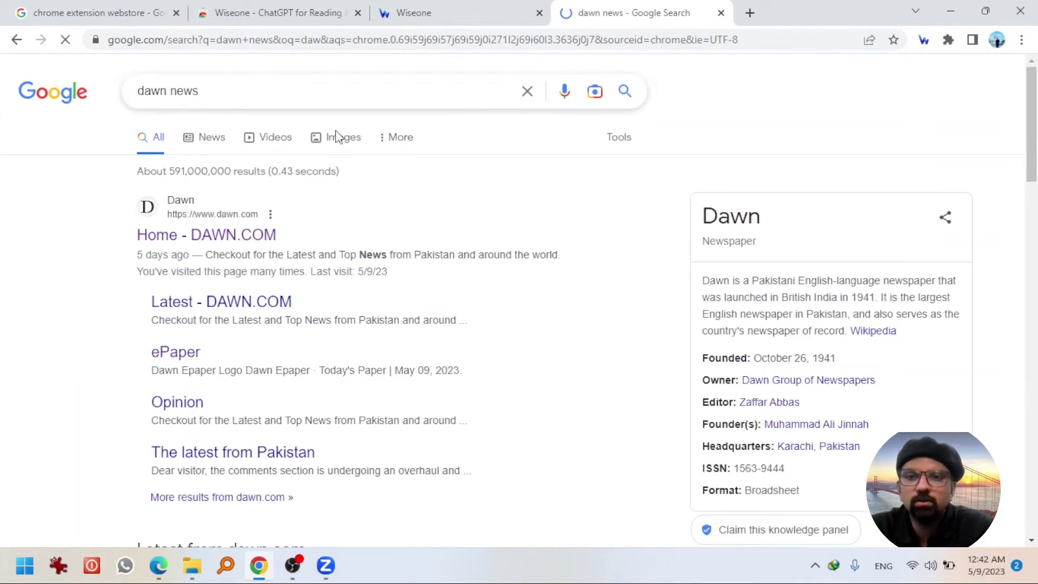
left_click(162, 243)
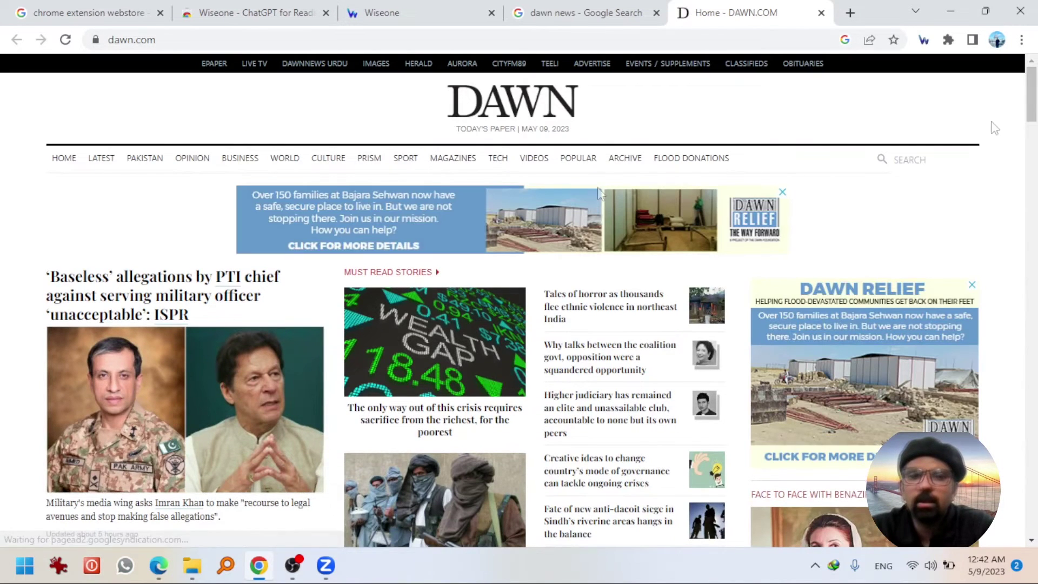
scroll(518, 209, "down", 15)
scroll(518, 209, "up", 2)
scroll(518, 209, "down", 5)
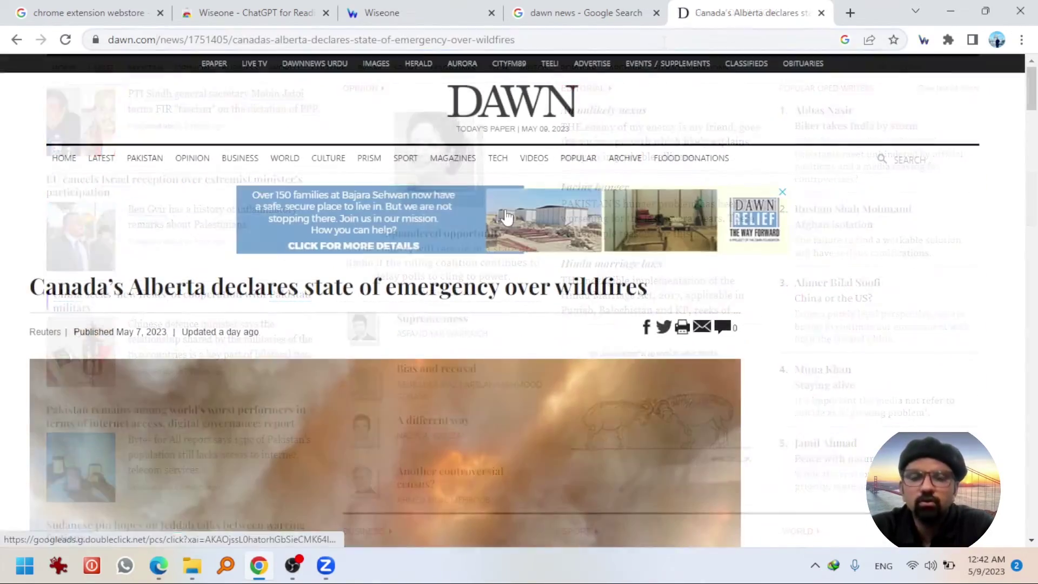
scroll(1036, 154, "down", 3)
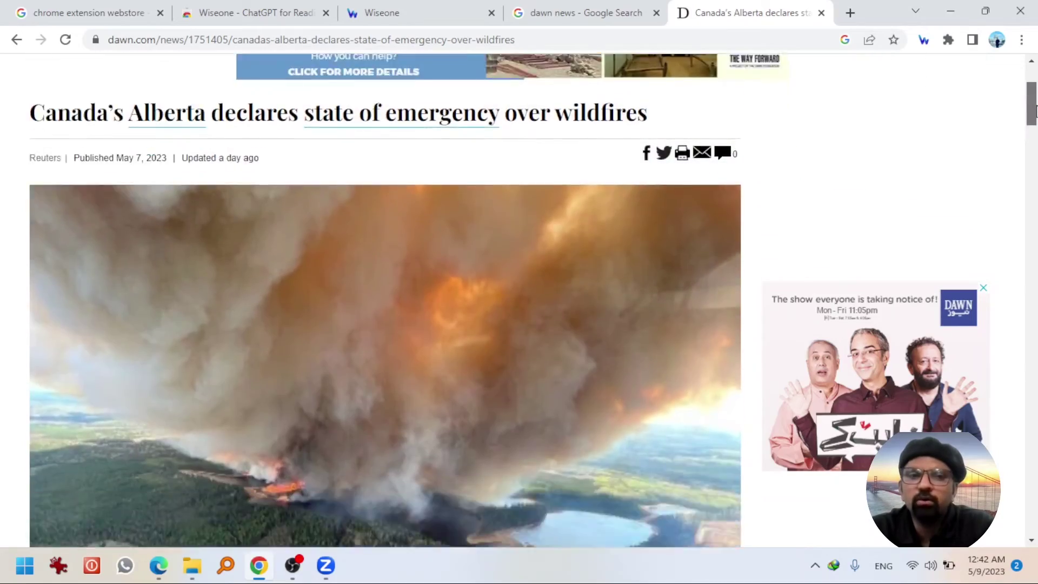
left_click_drag(1036, 110, 1037, 277)
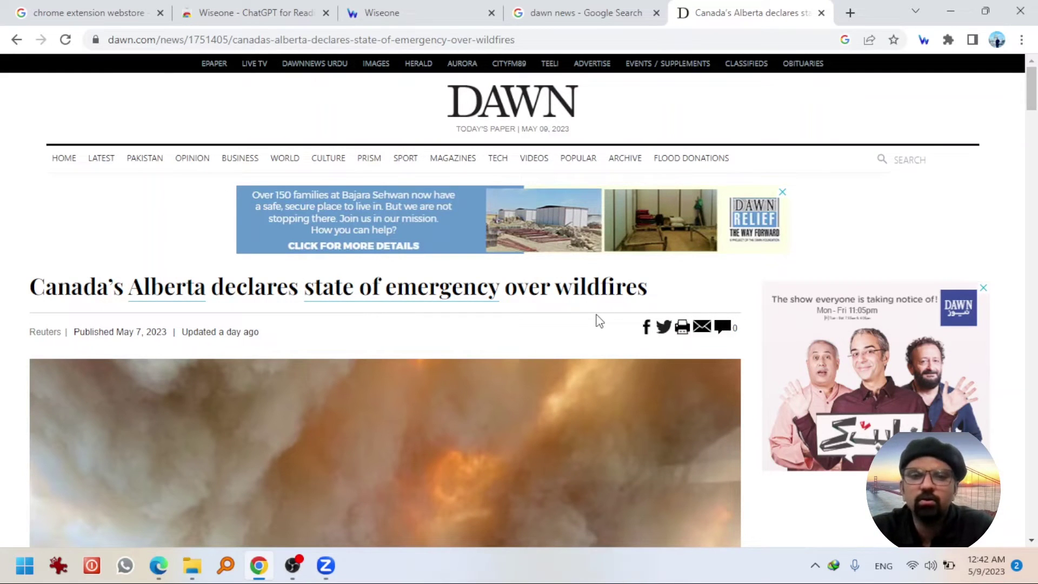
Generate a Wiseone summary of the Alberta wildfires article from the Summarize tab.
left_click(922, 39)
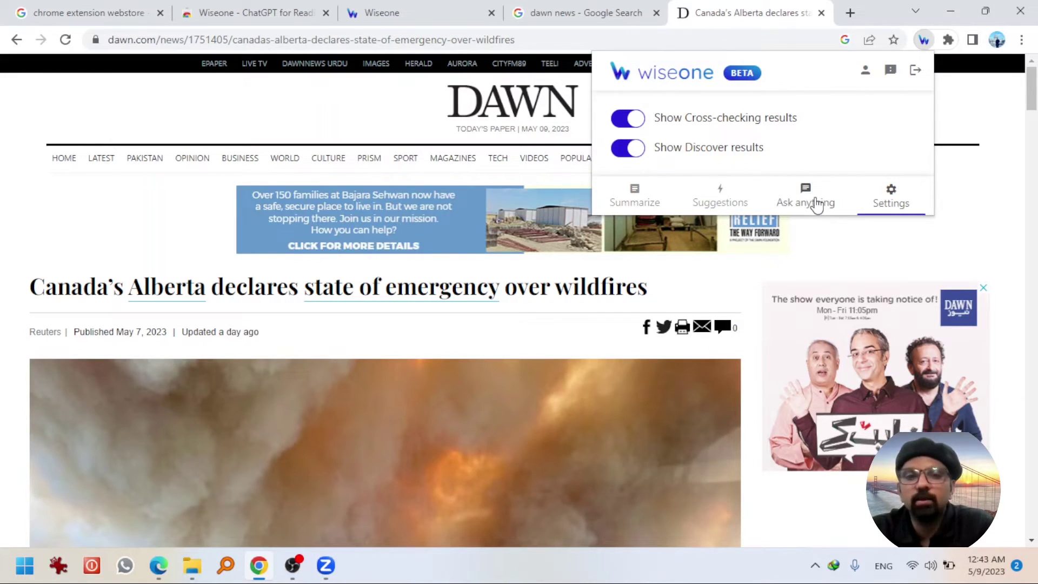
left_click(648, 209)
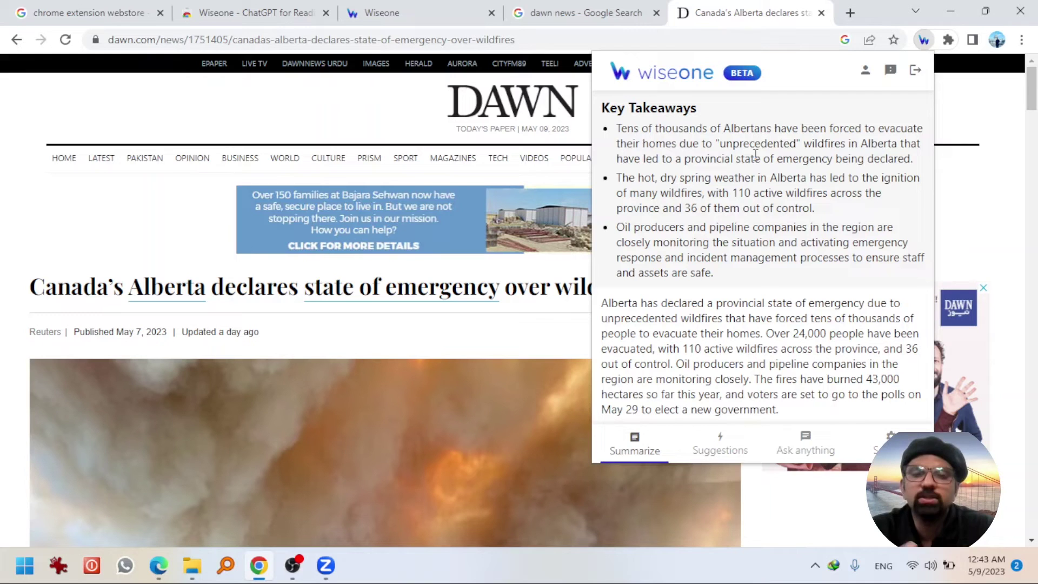
Load Wiseone's suggested related sources for the wildfires article.
left_click(725, 445)
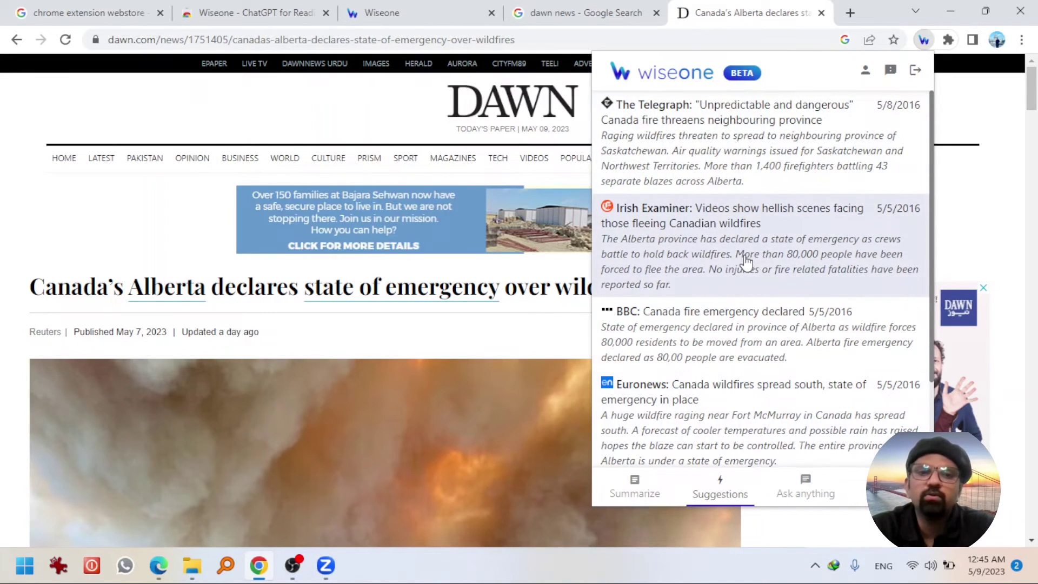
Ask Wiseone 'How many times does the word "fire" appear in this article?'.
left_click(817, 502)
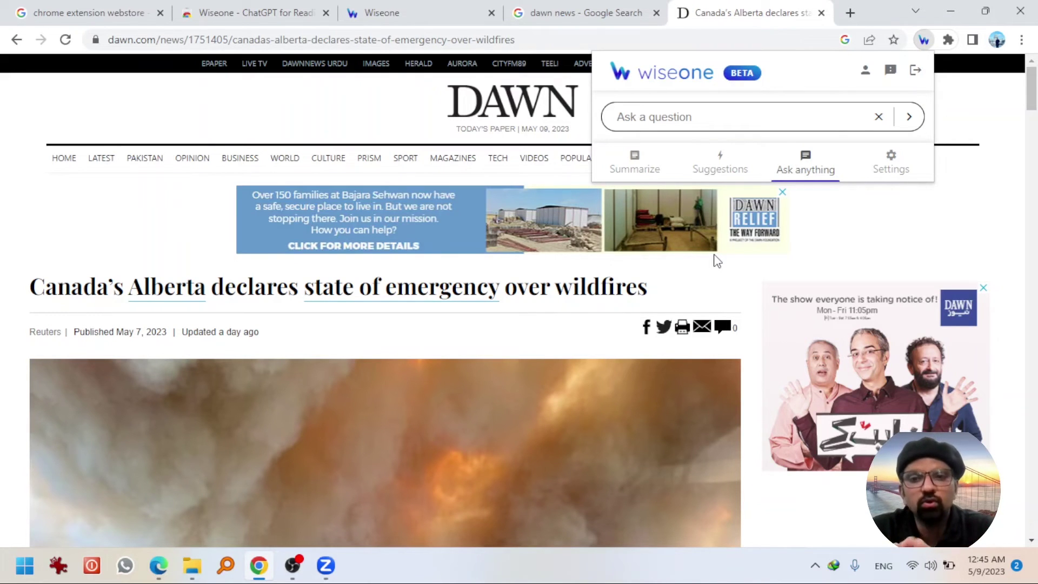
left_click(690, 116)
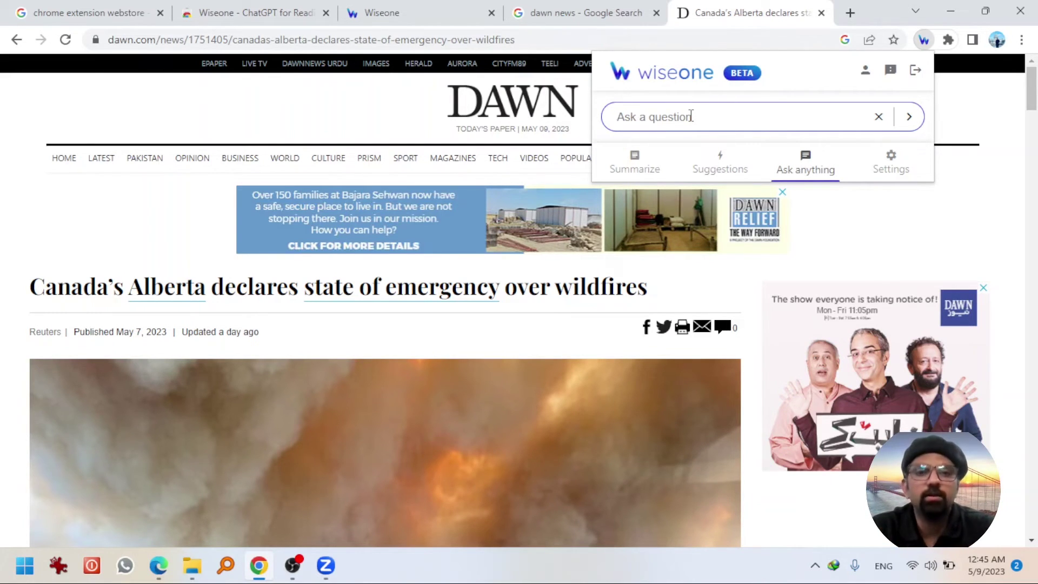
type("How man t")
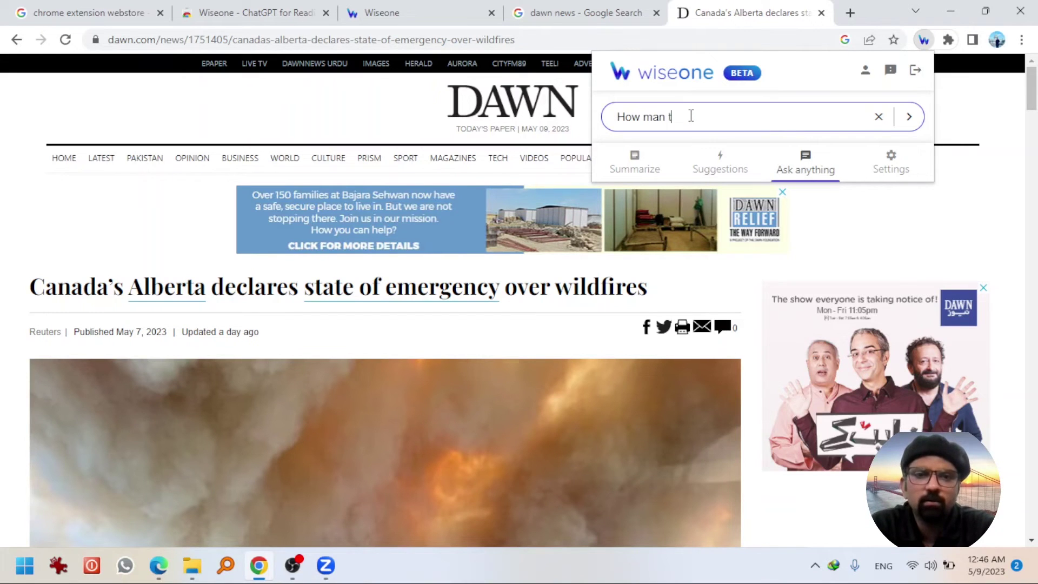
key("BackSpace")
key("BackSpace")
type("y times do")
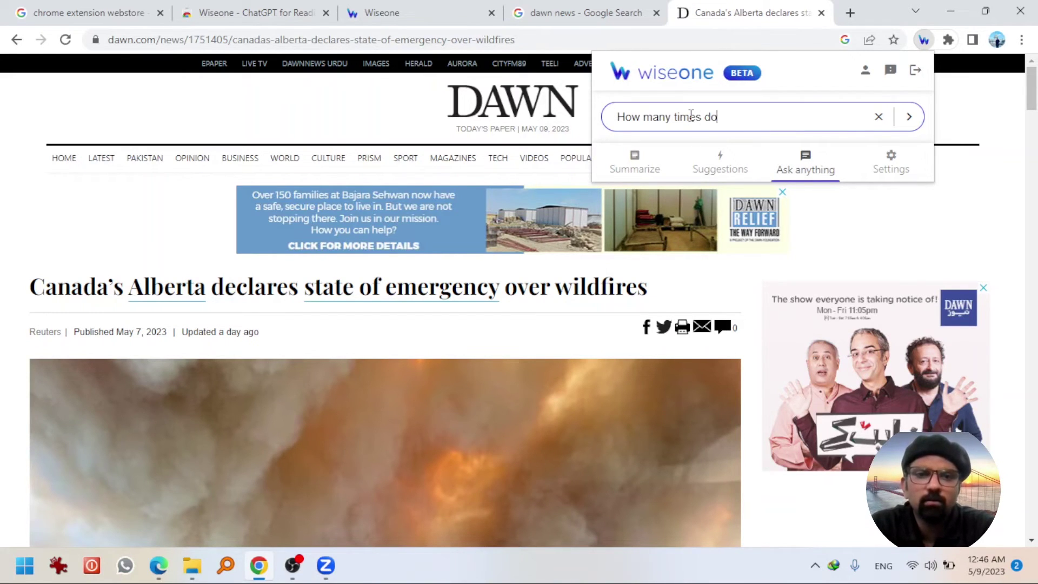
type("es the word ")
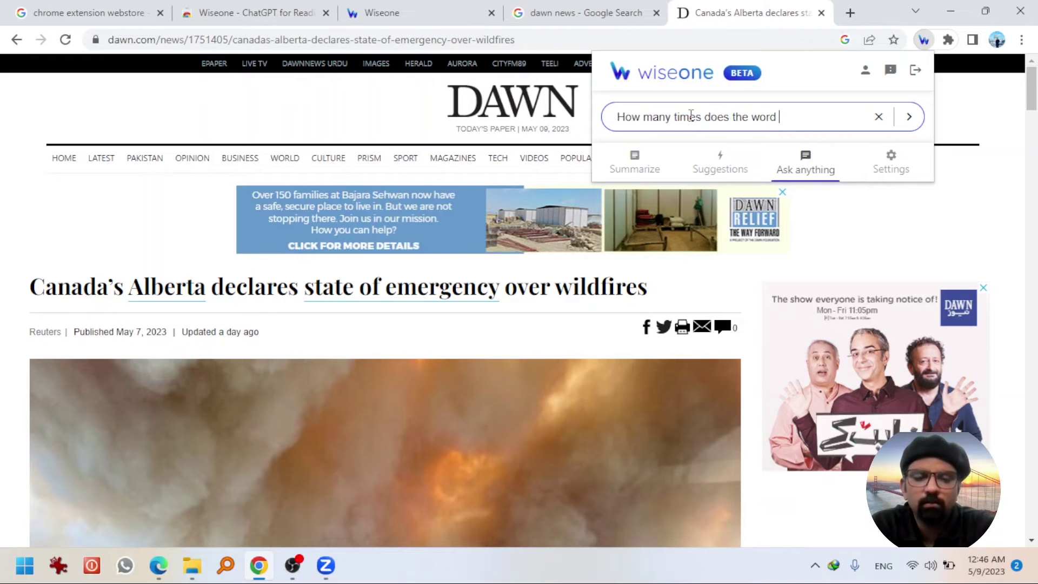
type("\"fire\" a[[ear")
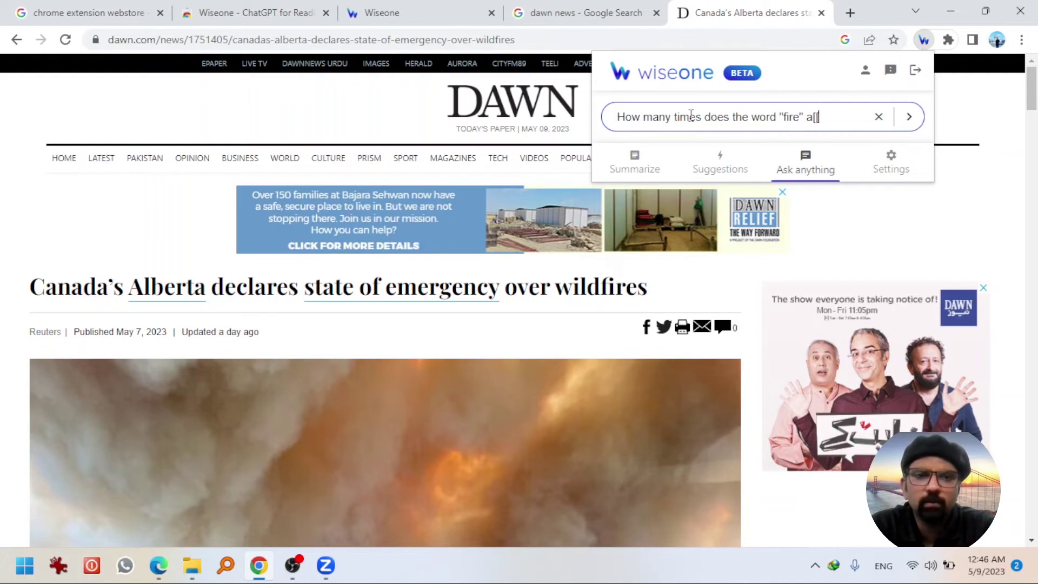
key("BackSpace")
key("BackSpace")
key("BackSpace")
key("BackSpace")
key("BackSpace")
type("ppear n")
key("BackSpace")
type("in this ar")
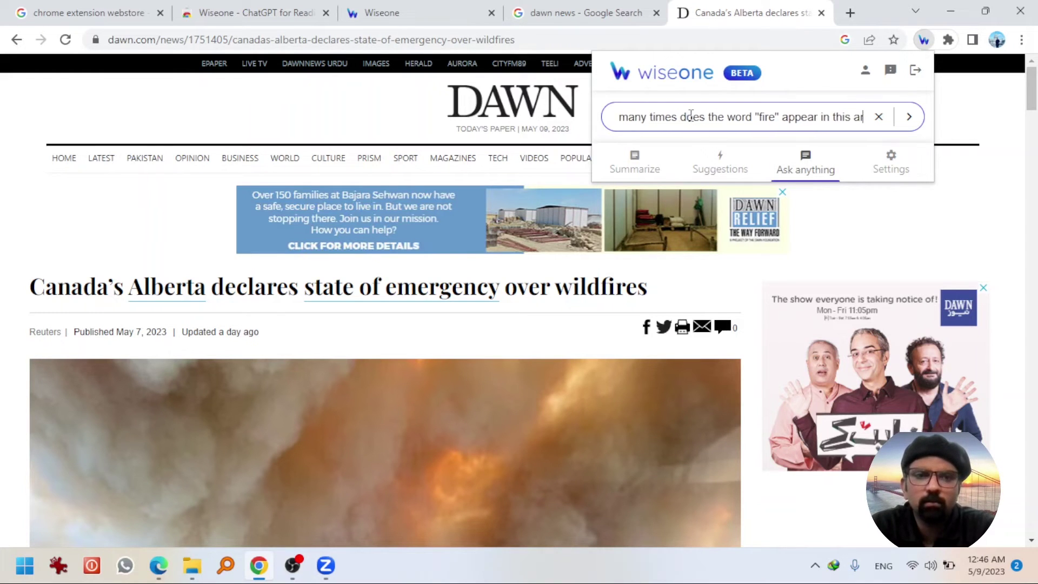
type("ticle?")
key("Return")
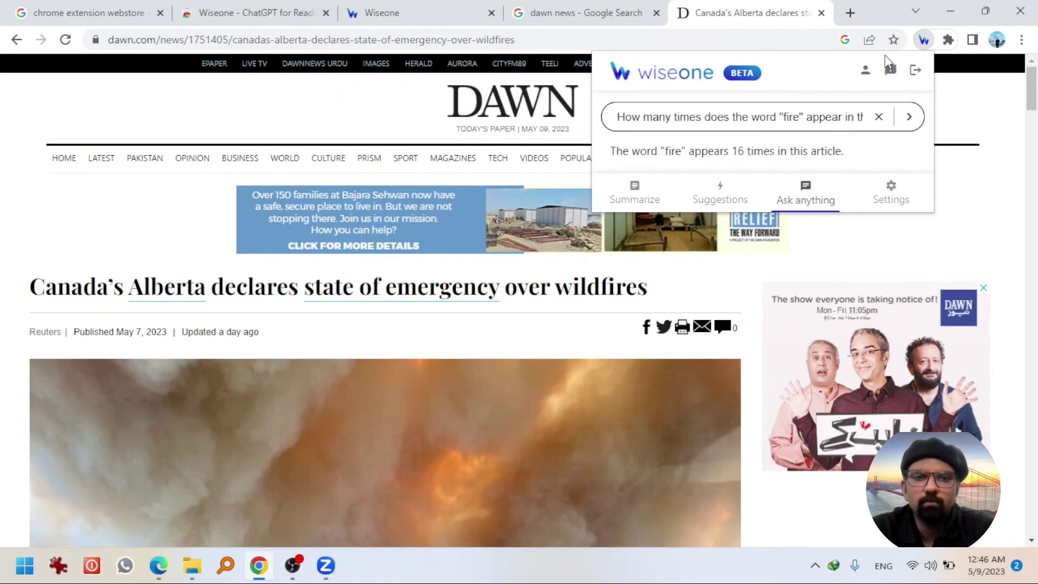
Search Google for 'sage open access online hate' from the address bar of the Dawn article tab.
left_click(726, 37)
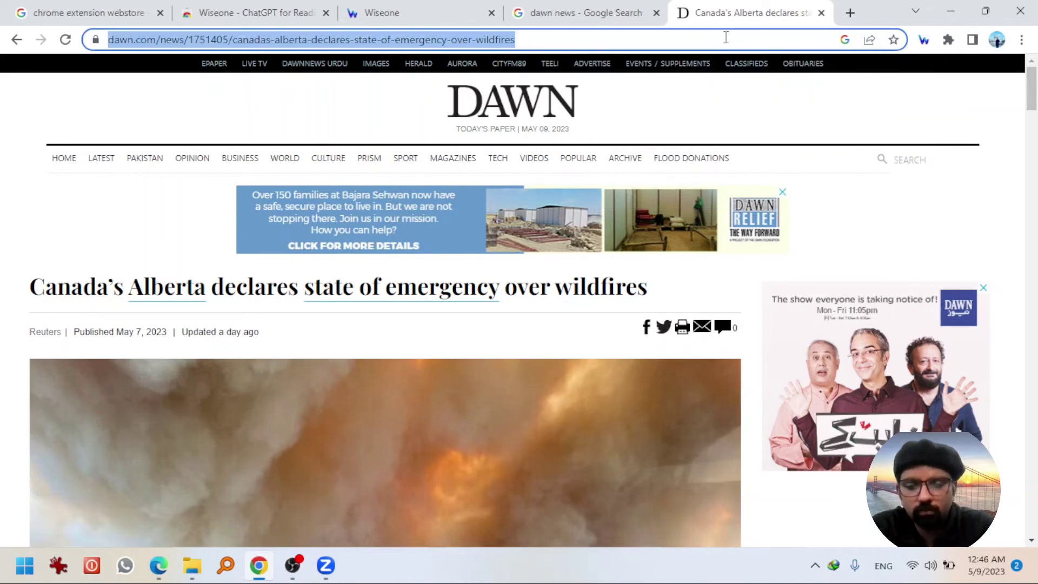
type("sage")
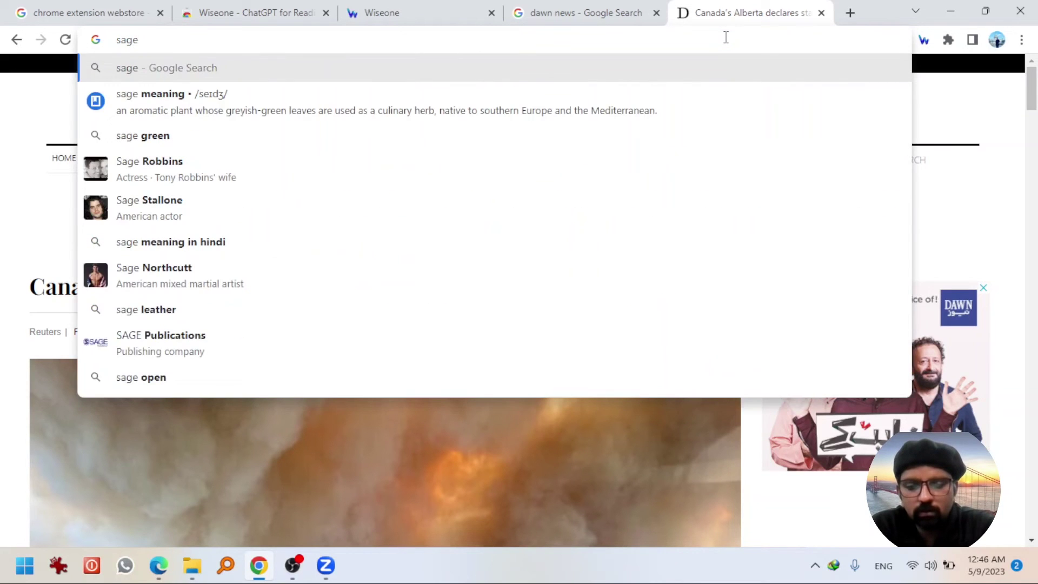
type(" open access ")
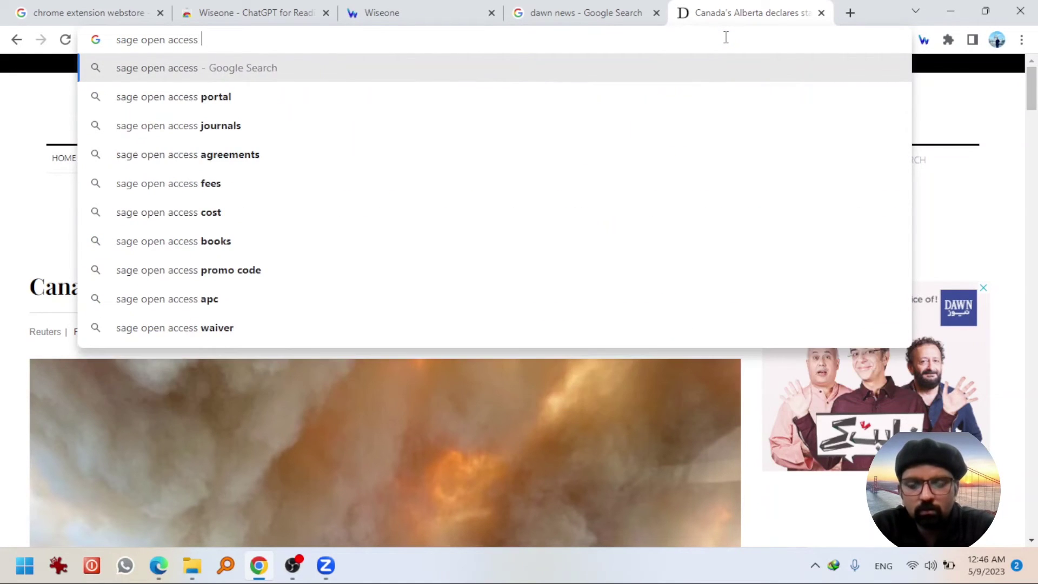
type("online hate")
key("Return")
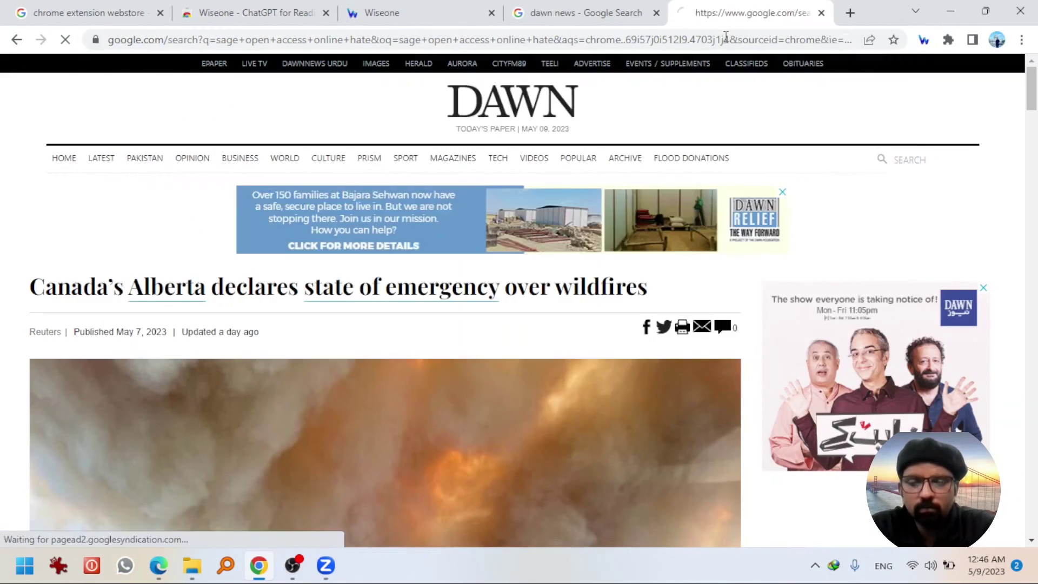